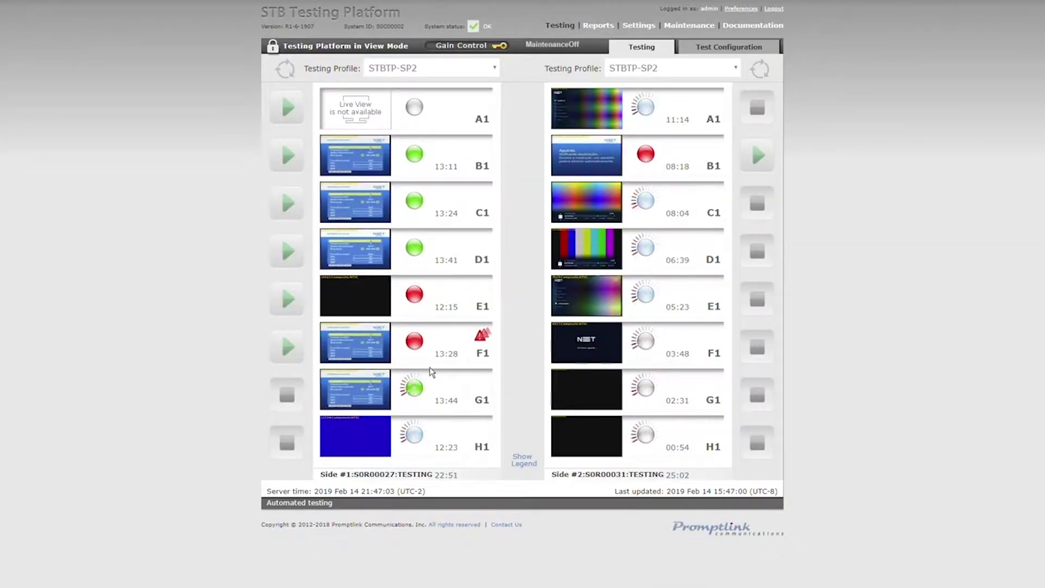
pyautogui.click(424, 391)
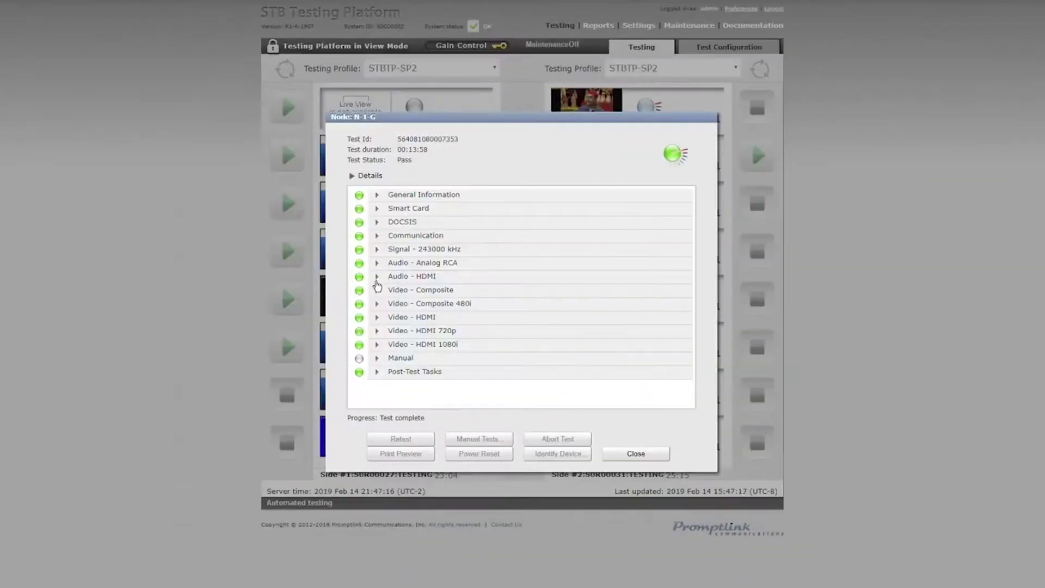
pyautogui.click(401, 347)
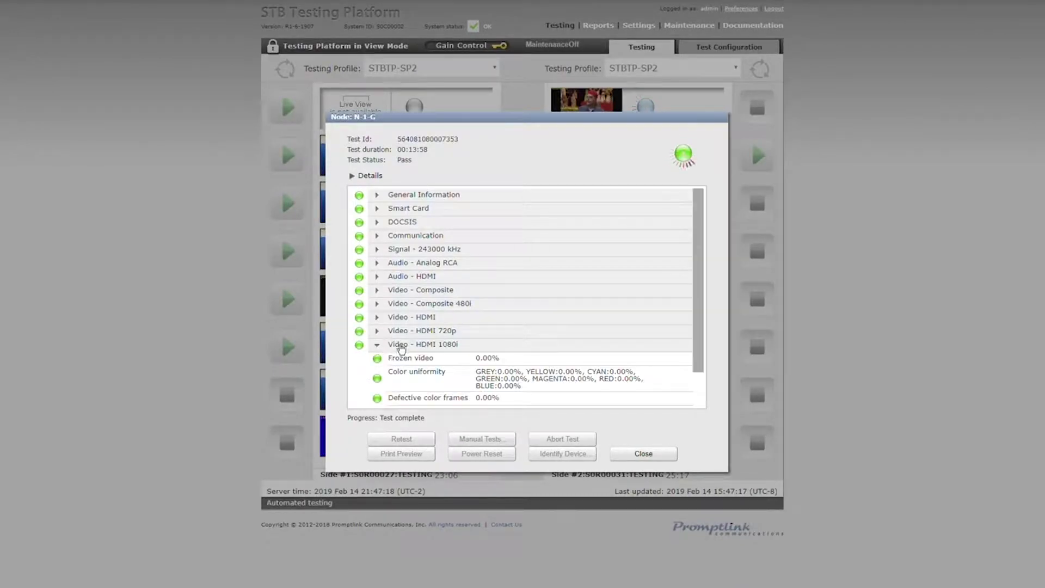
pyautogui.scroll(-3, 405, 344)
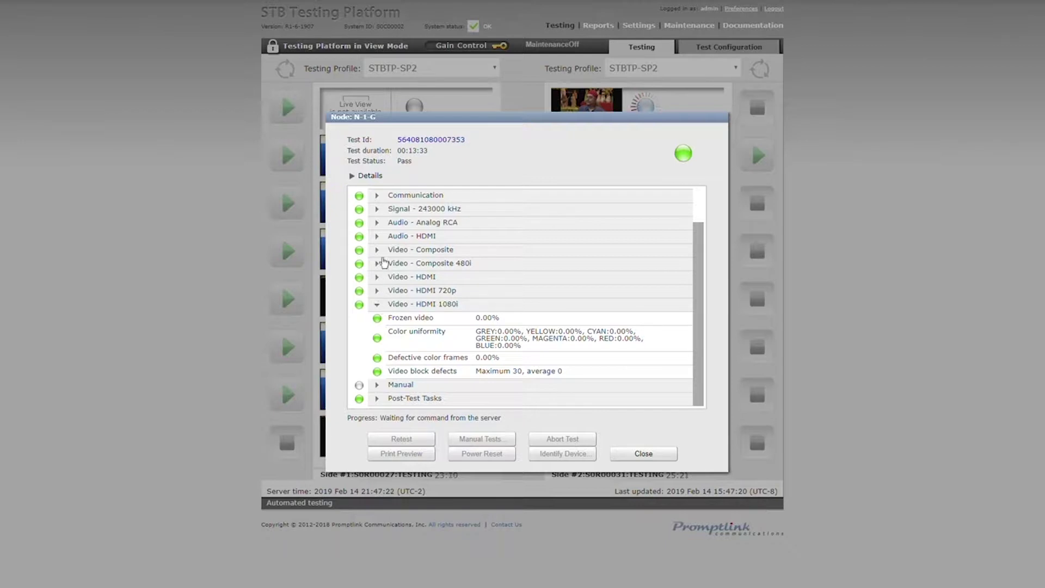
pyautogui.click(382, 243)
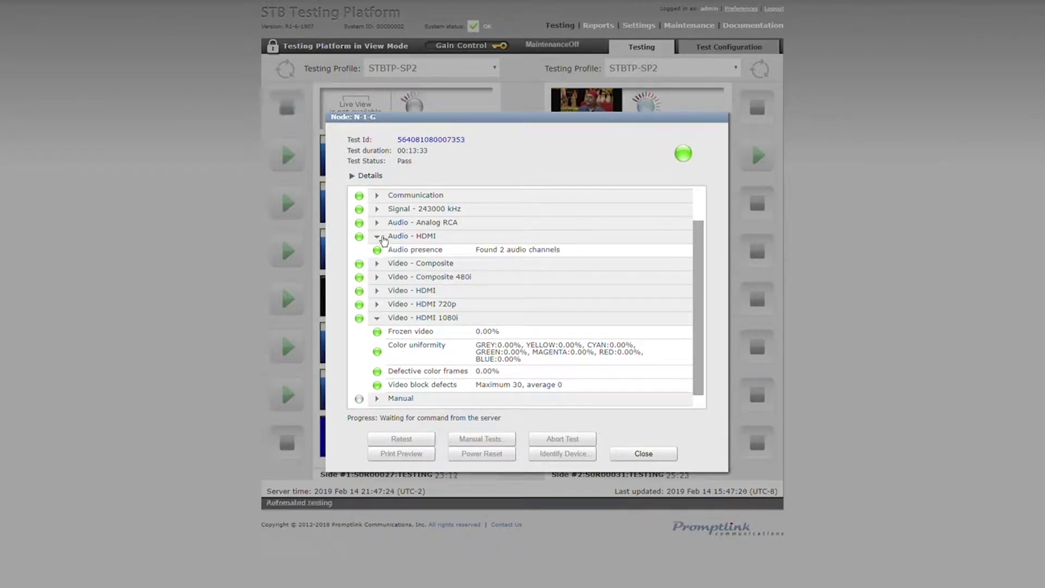
pyautogui.scroll(-1, 390, 277)
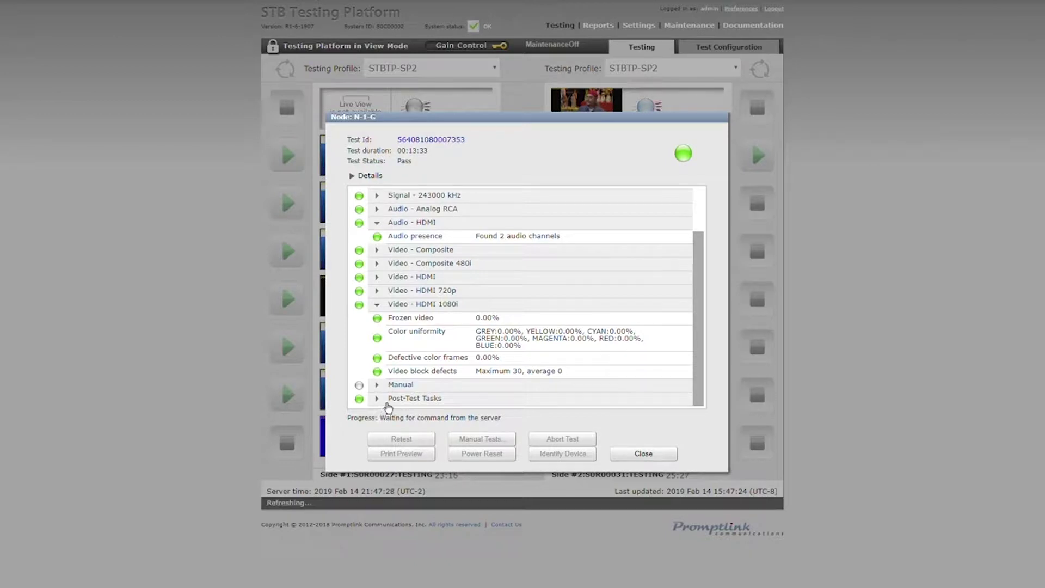
pyautogui.scroll(4, 391, 404)
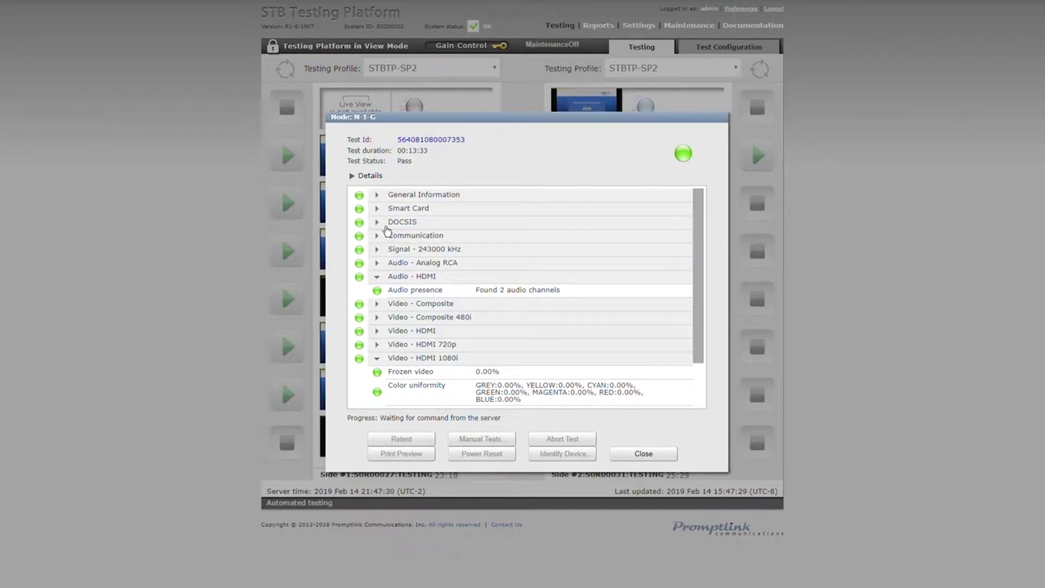
pyautogui.click(387, 227)
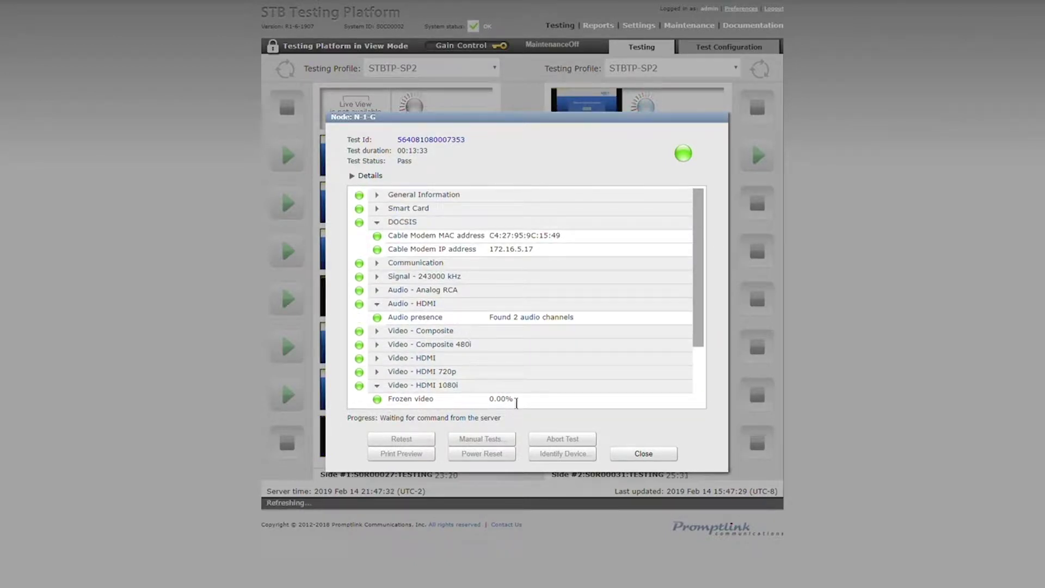
pyautogui.click(644, 455)
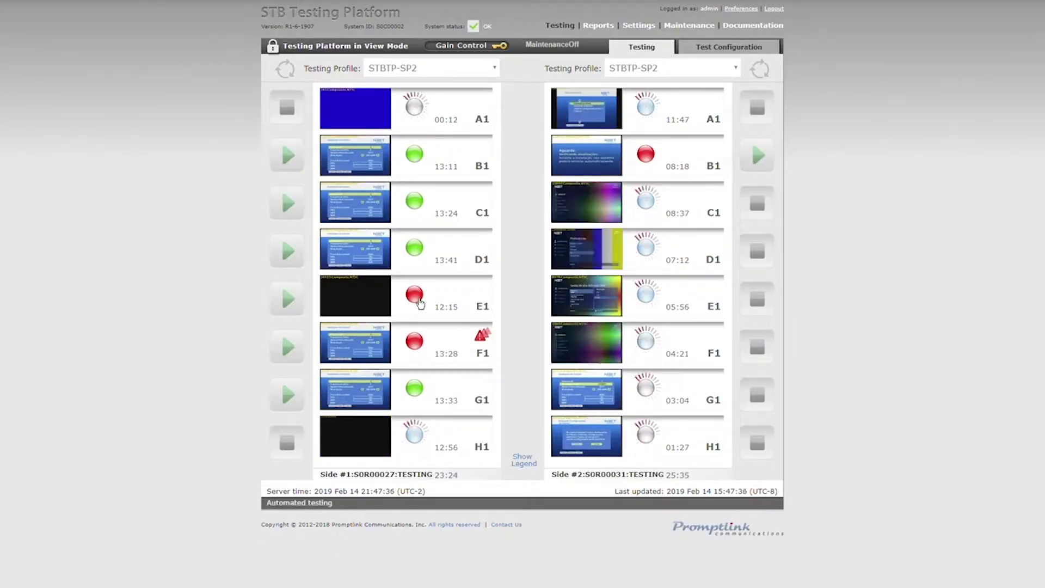
# - View failed slot E1's test details, then start a new test on side 2 slot B1
pyautogui.click(420, 303)
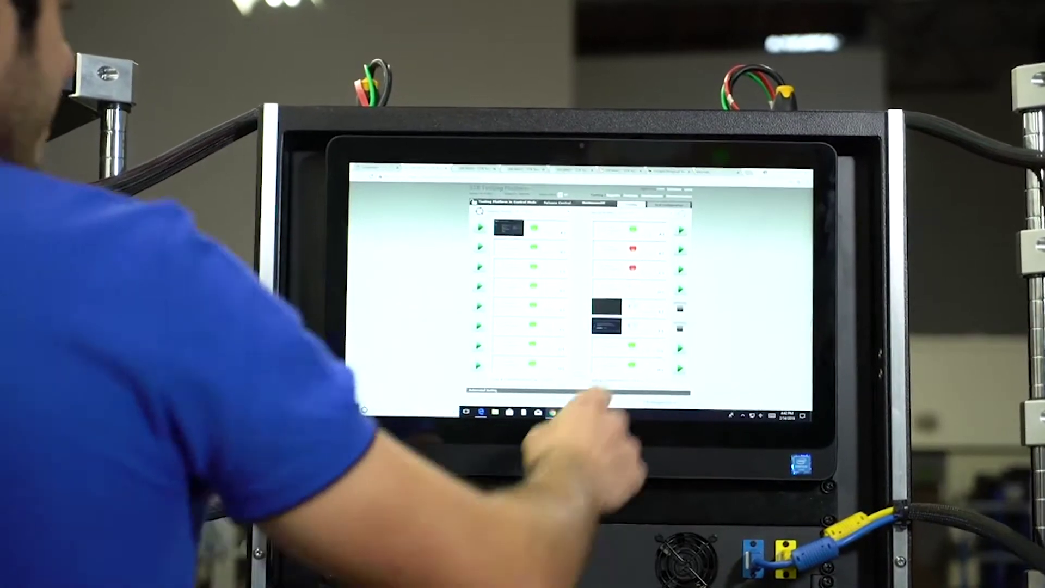
pyautogui.click(682, 258)
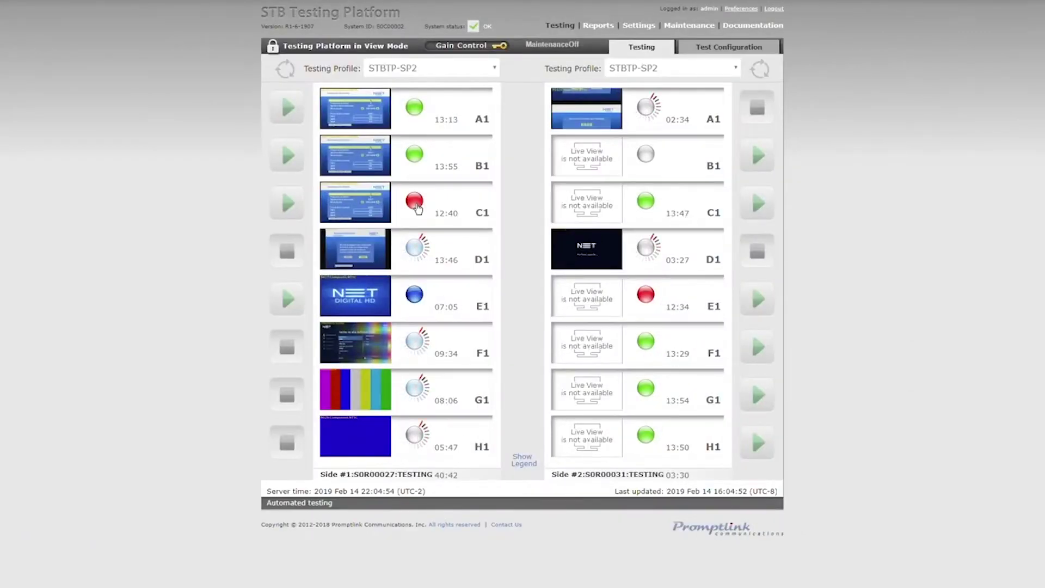
# - Open the failure details for red-lit slot C1
pyautogui.click(417, 208)
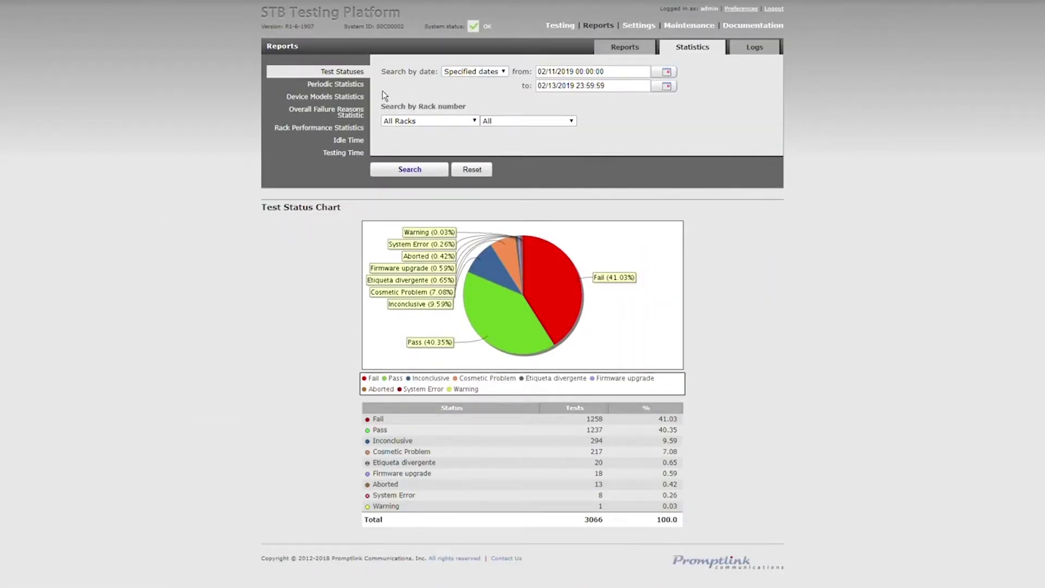
# - Run the Test Statuses statistics search
pyautogui.click(334, 73)
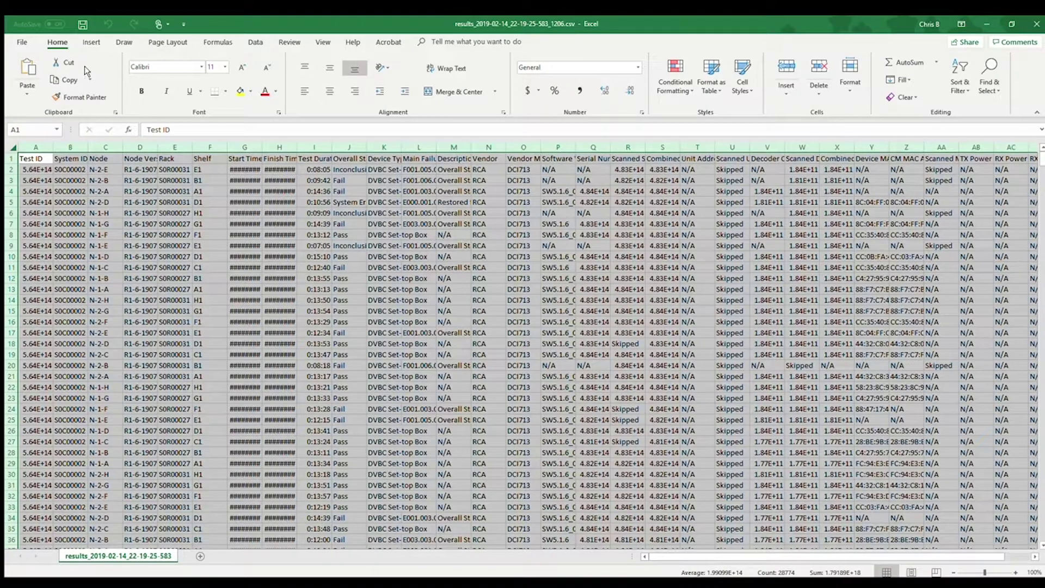
# - Insert a PivotTable of the exported results on a new sheet, accepting the default range
pyautogui.click(92, 43)
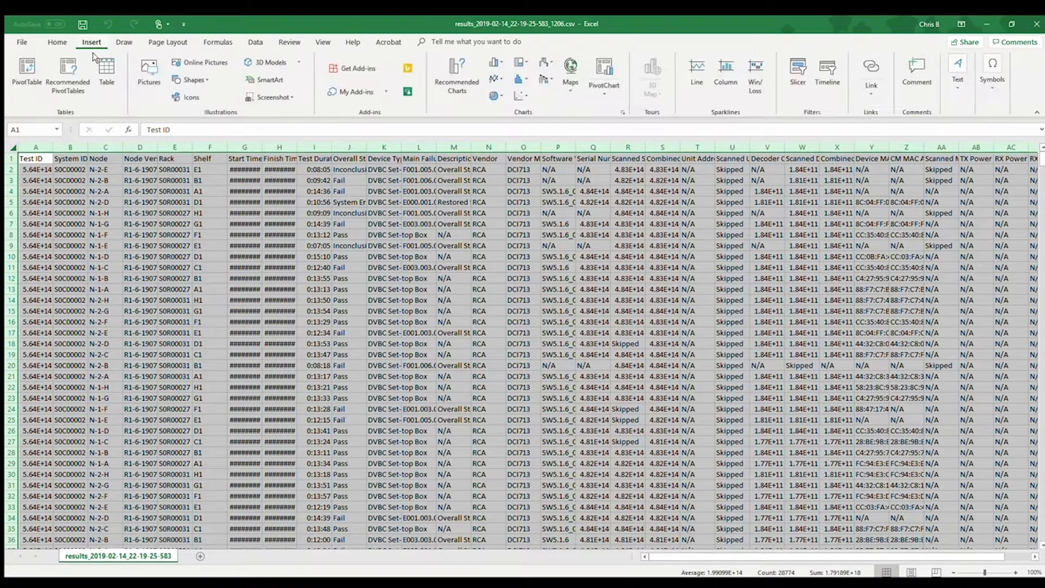
pyautogui.click(40, 75)
pyautogui.press('Return')
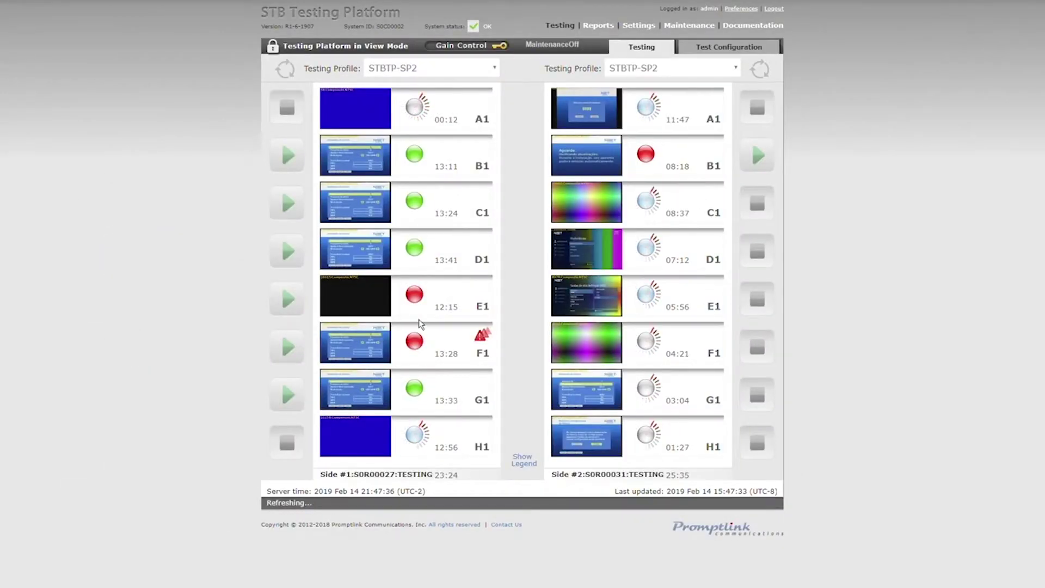
pyautogui.click(419, 300)
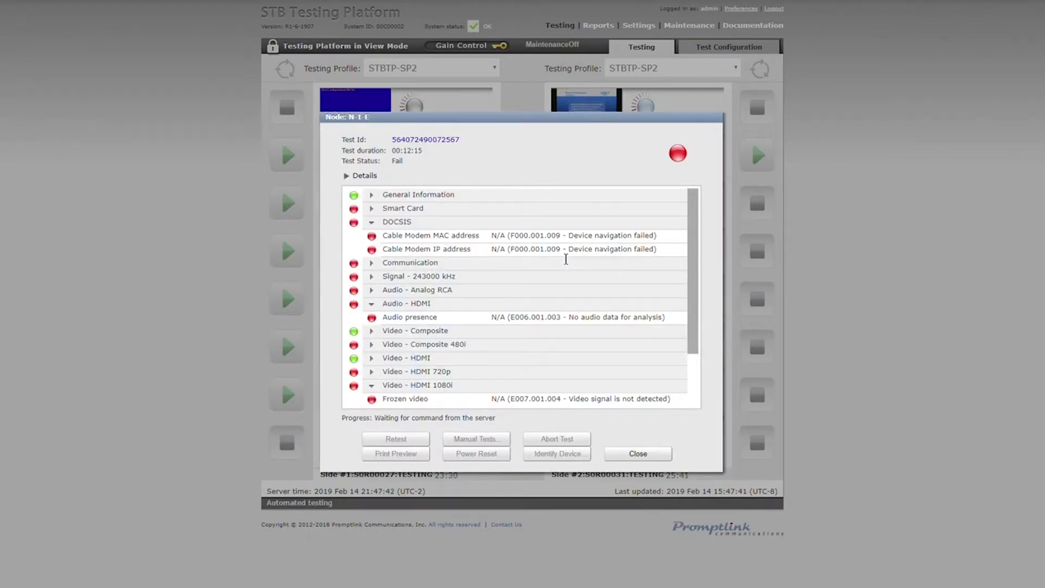
pyautogui.scroll(-3, 567, 260)
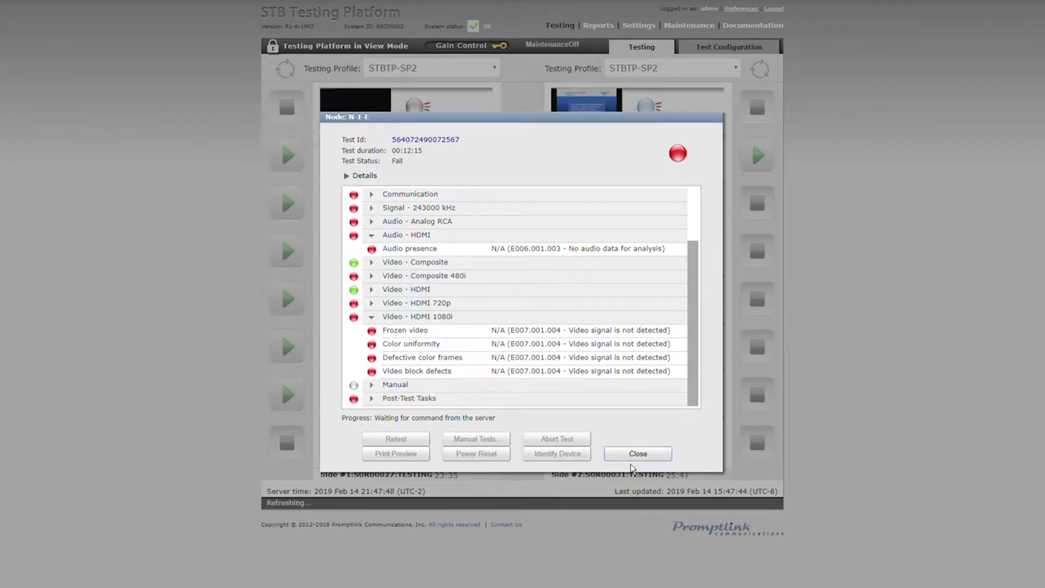
pyautogui.click(627, 455)
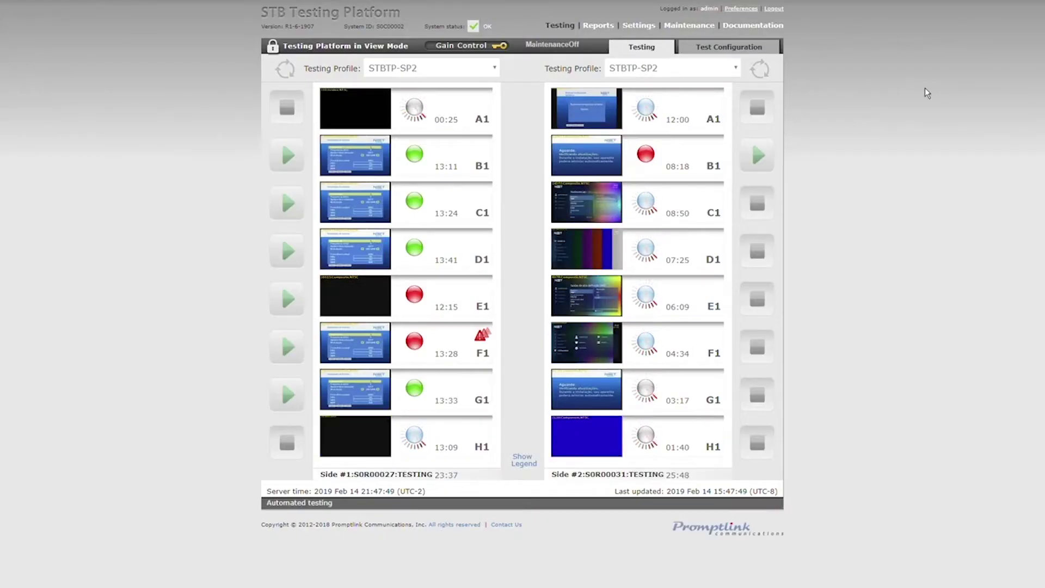